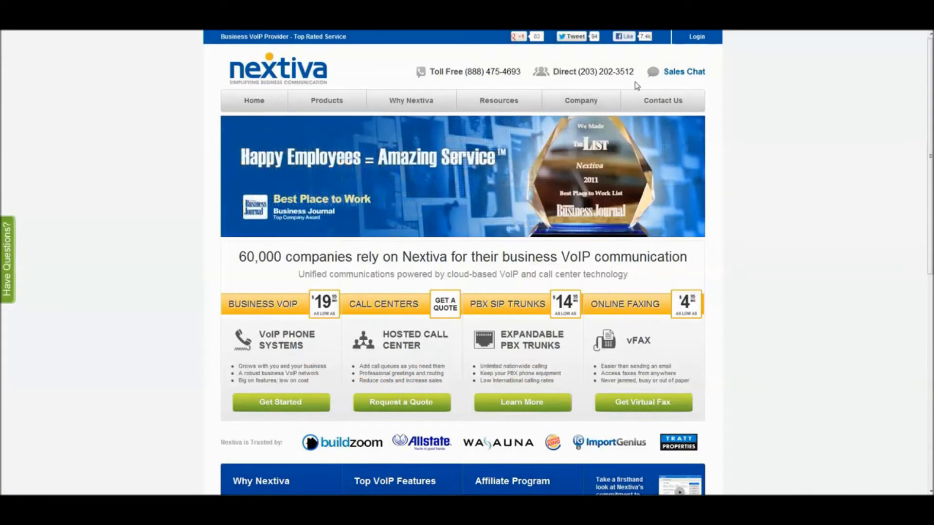
# Go to the Nextiva login page and choose Nextiva vFAX as the account type.
pyautogui.click(696, 38)
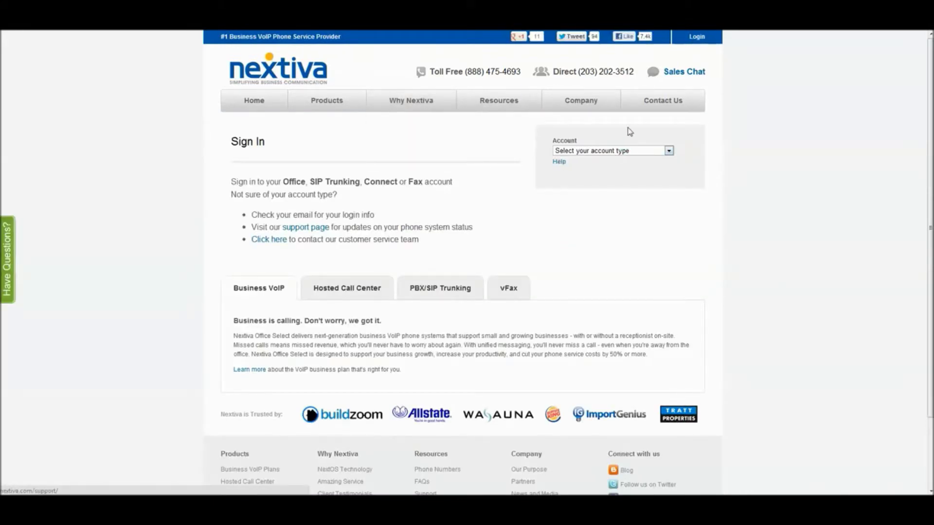
pyautogui.click(670, 152)
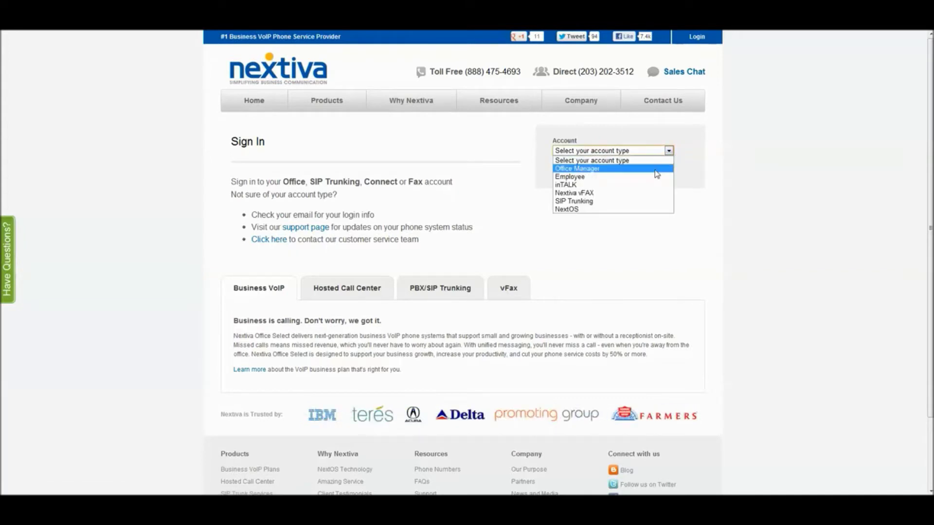
pyautogui.click(631, 193)
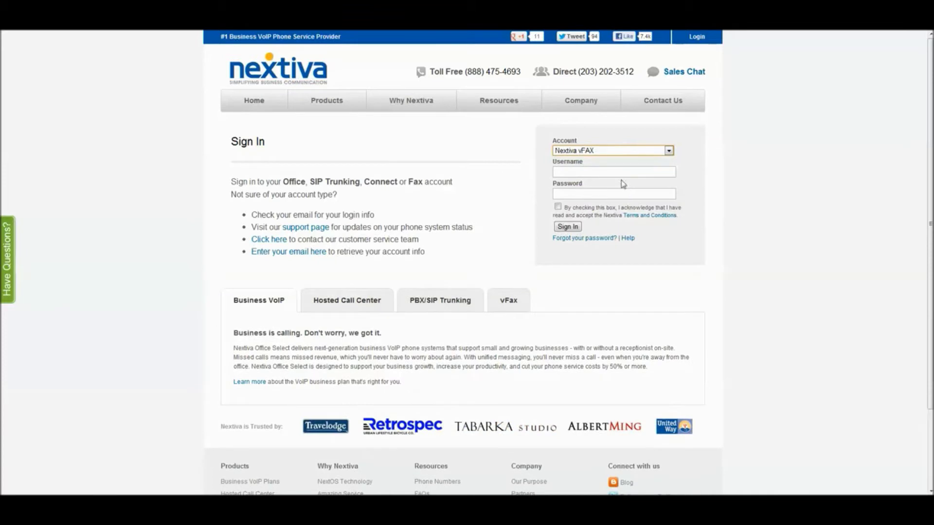
pyautogui.click(621, 172)
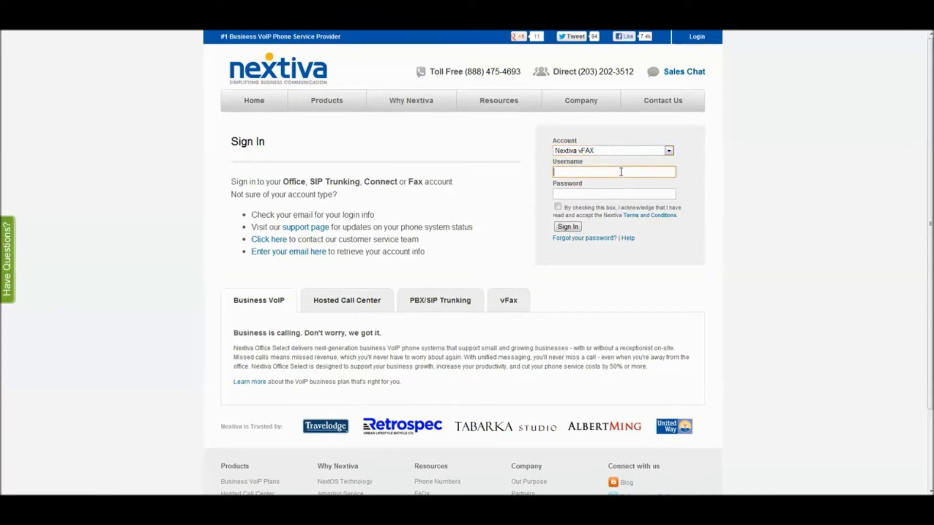
pyautogui.click(599, 196)
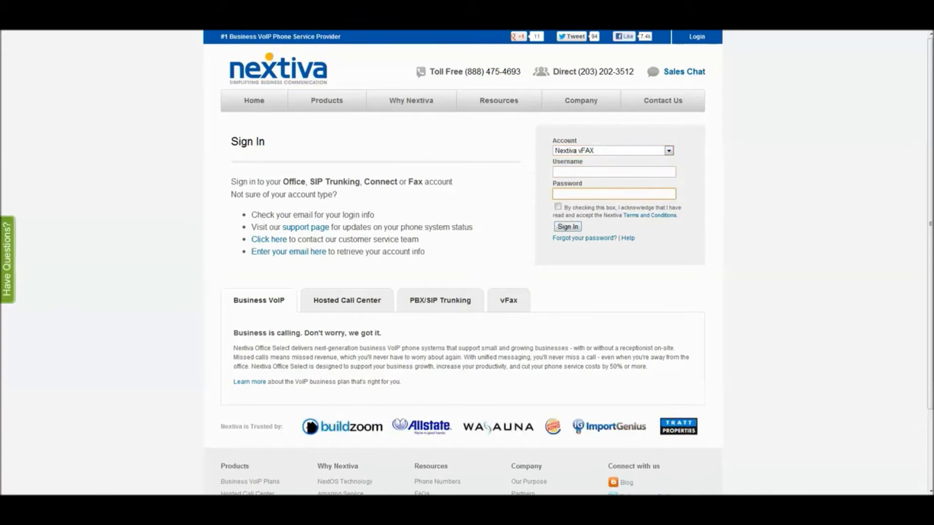
# Sign in at fax.nextiva.com by replacing the saved password with the account password.
pyautogui.write('fax.')
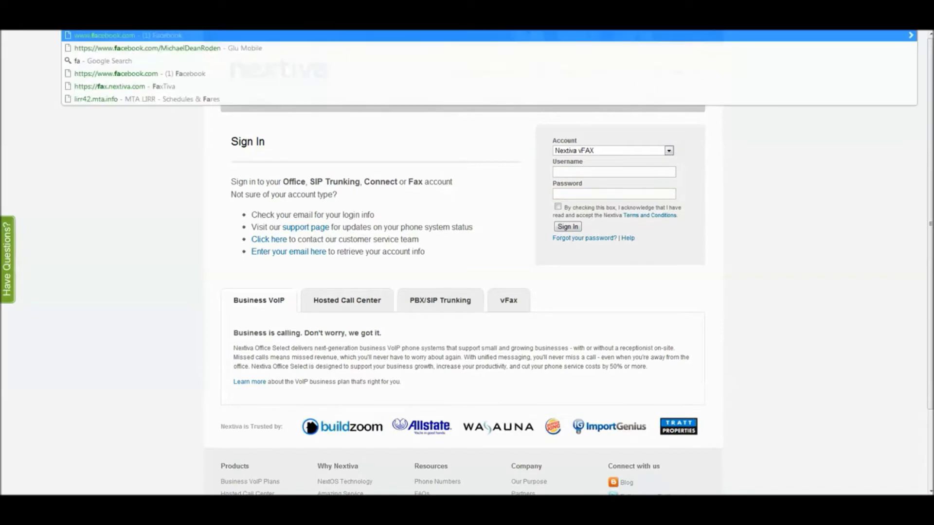
pyautogui.click(87, 38)
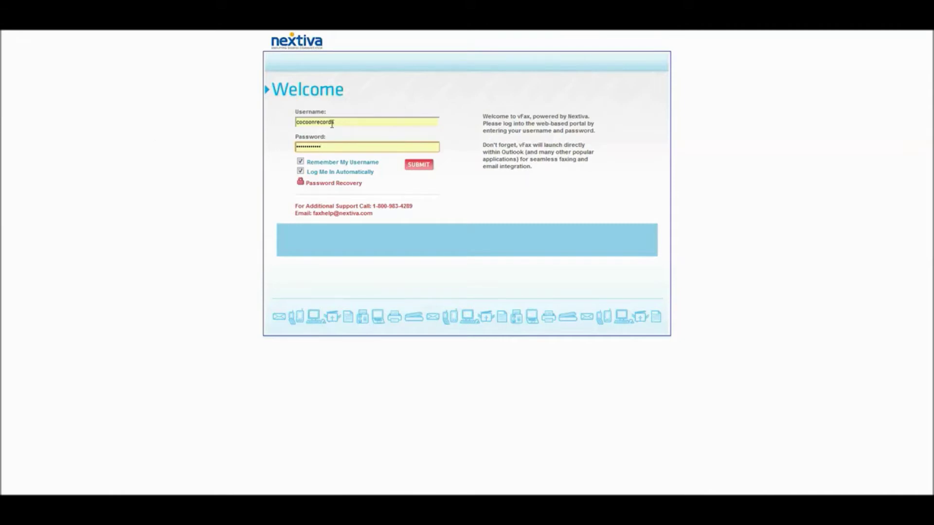
pyautogui.doubleClick(340, 146)
pyautogui.press('BackSpace')
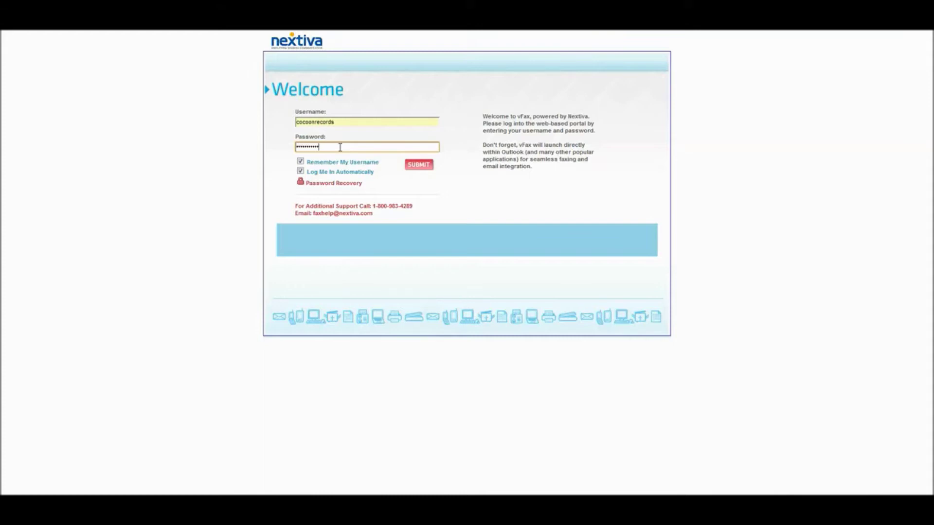
pyautogui.press('Return')
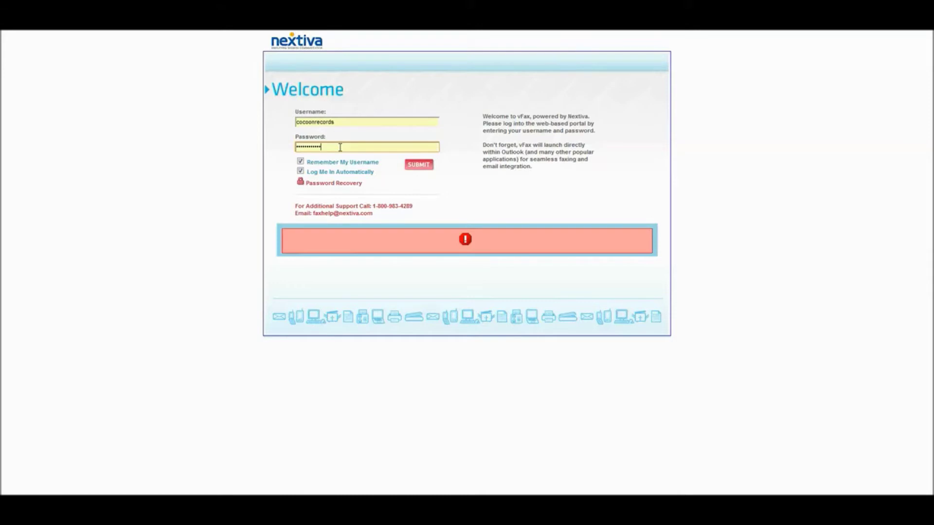
pyautogui.hotkey('ctrl', 'a')
pyautogui.write('•••••••')
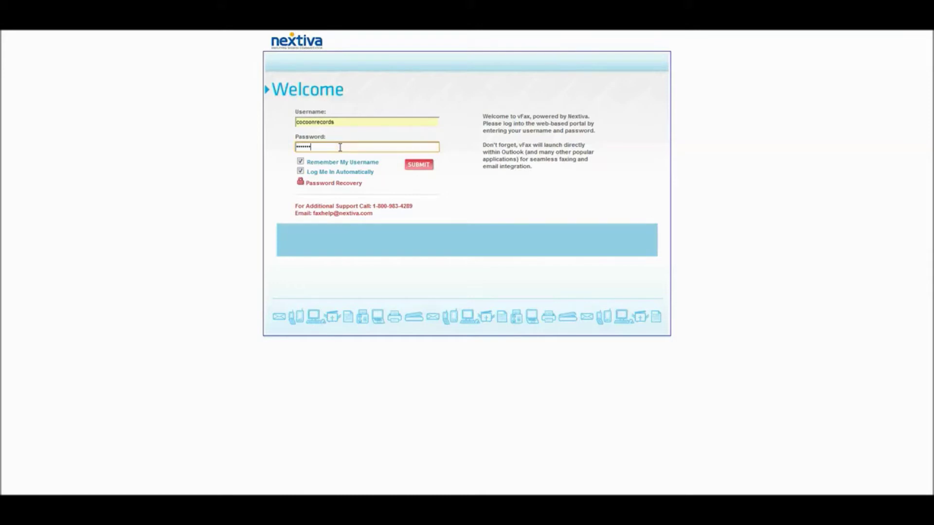
pyautogui.press('Return')
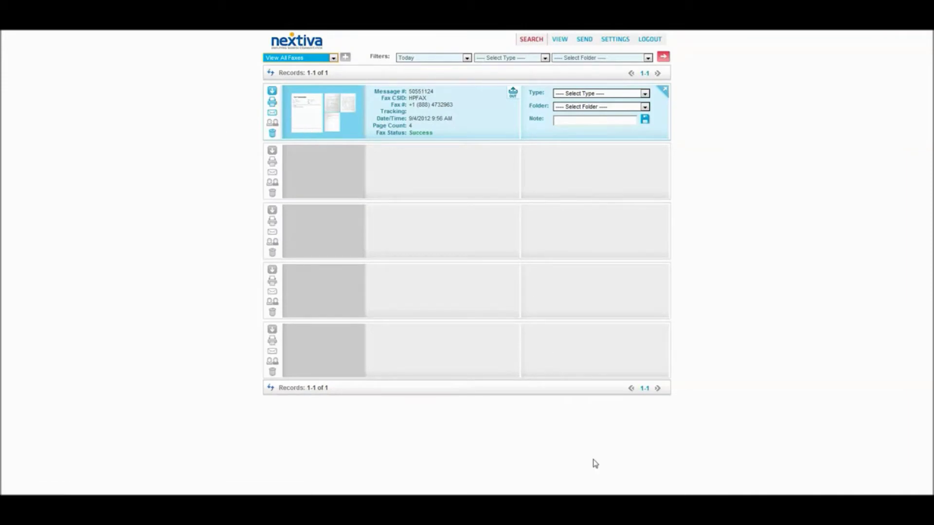
# Open the received 4-page fax in the VIEW tab, leaving the fax filter unchanged.
pyautogui.click(334, 58)
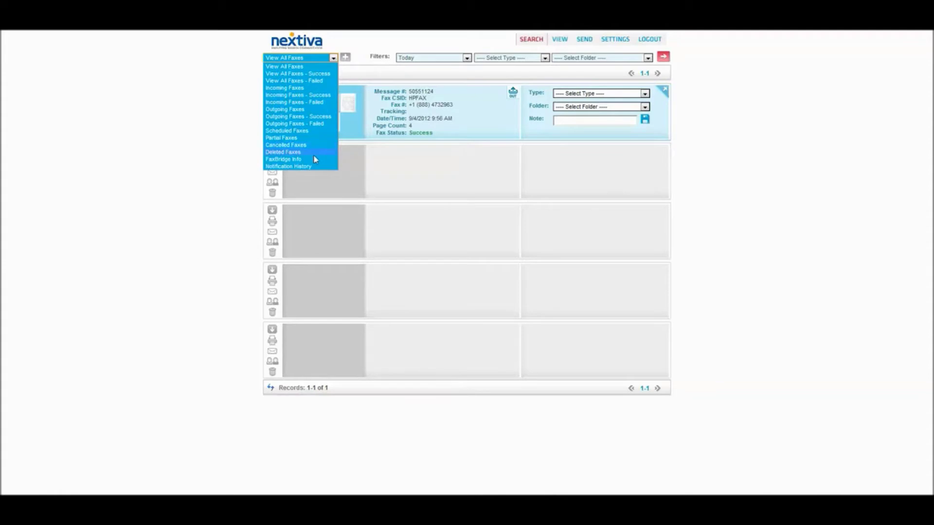
pyautogui.click(535, 71)
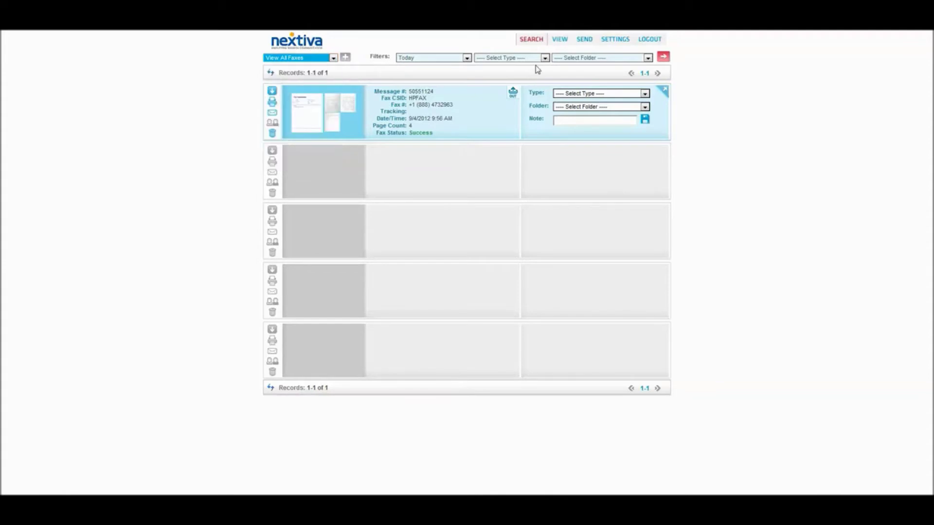
pyautogui.click(560, 40)
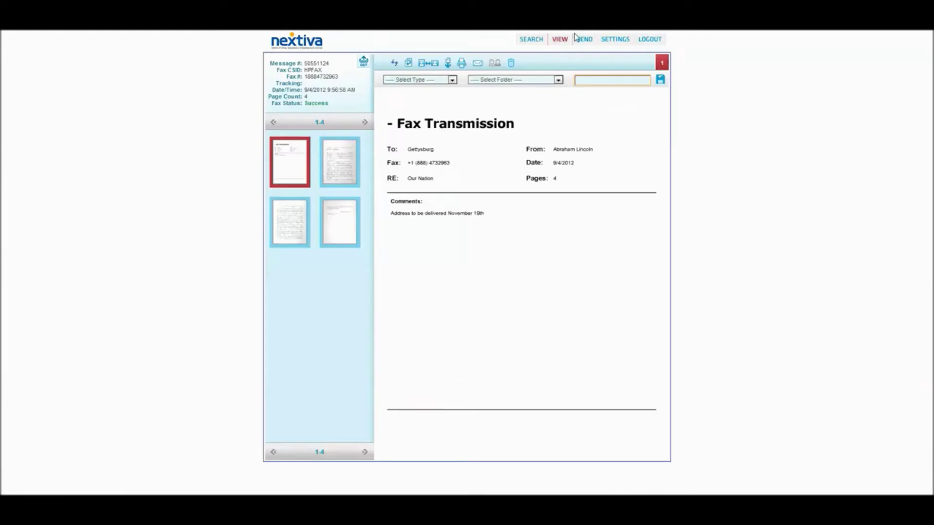
# Start a new fax with the saved recipient fax number and Gettysburg as recipient.
pyautogui.click(583, 40)
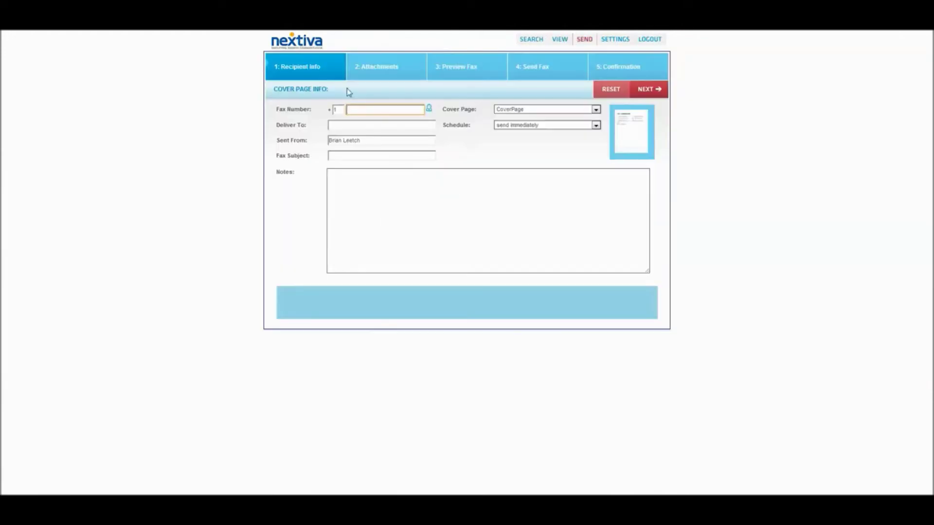
pyautogui.click(351, 109)
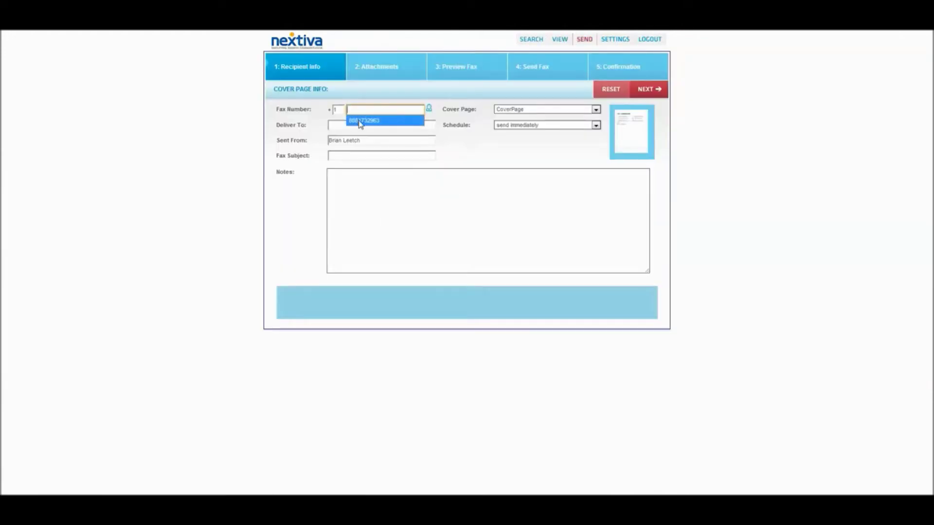
pyautogui.click(359, 120)
pyautogui.click(359, 122)
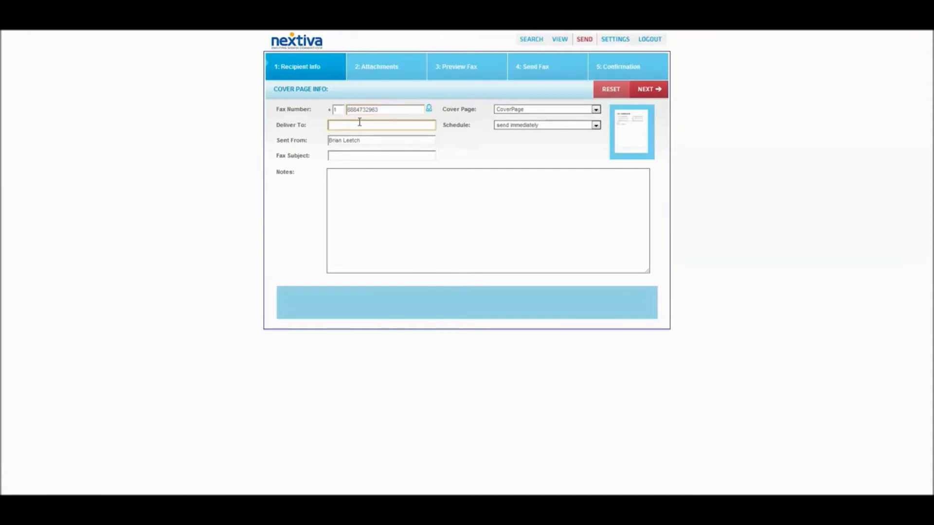
pyautogui.write('Gett')
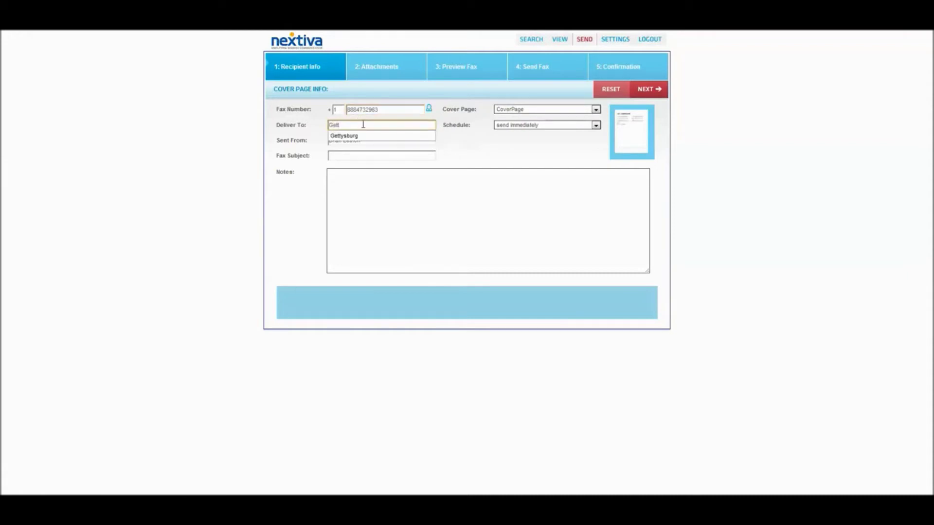
pyautogui.click(364, 136)
# Fill in the sender's name from the suggestion and set the subject to 'Our Nation'.
pyautogui.click(365, 140)
pyautogui.write('A')
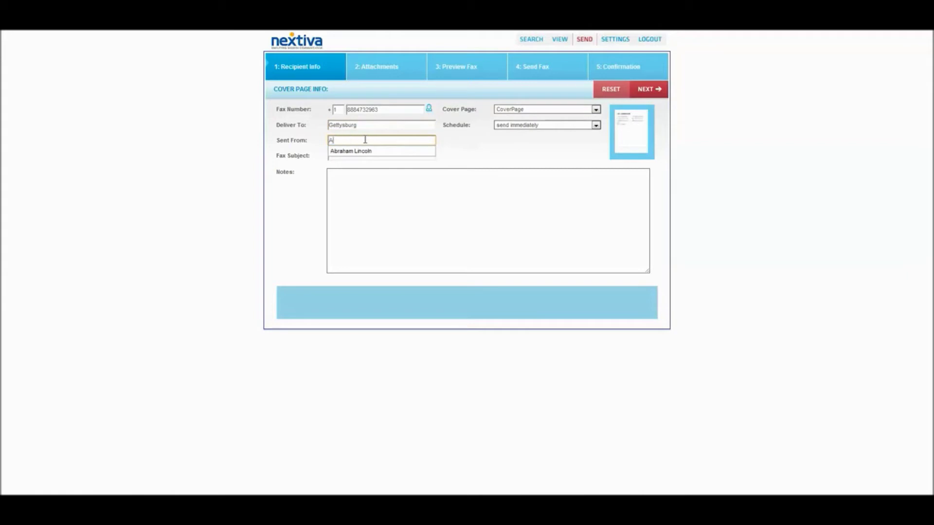
pyautogui.write('br')
pyautogui.click(365, 152)
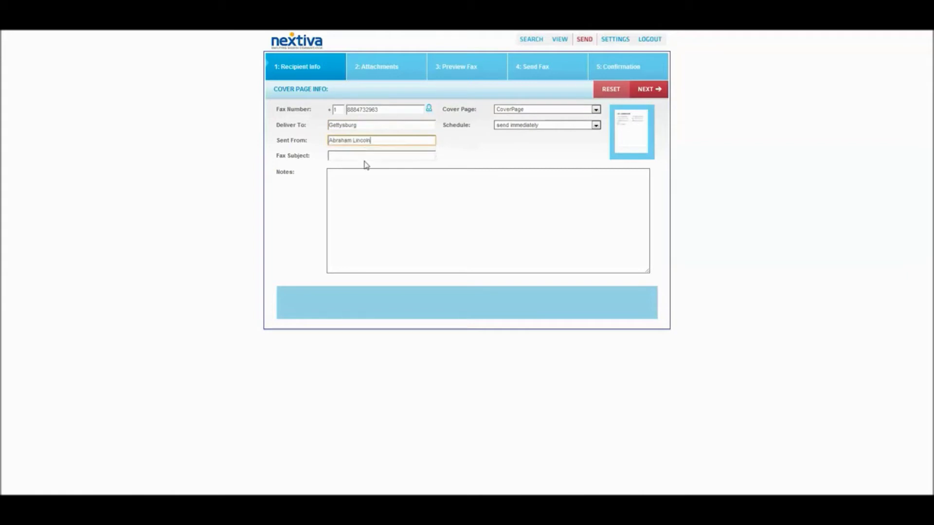
pyautogui.click(366, 153)
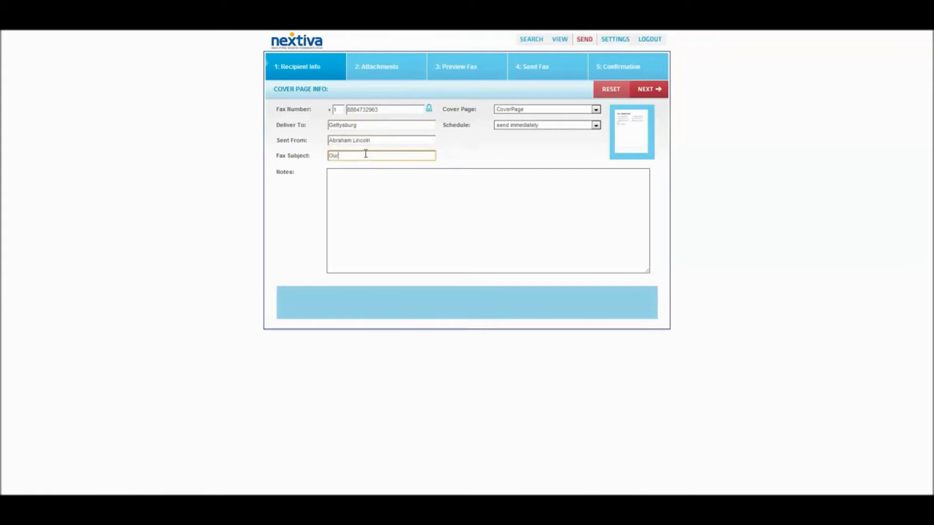
pyautogui.write('Our Nation')
pyautogui.press('Tab')
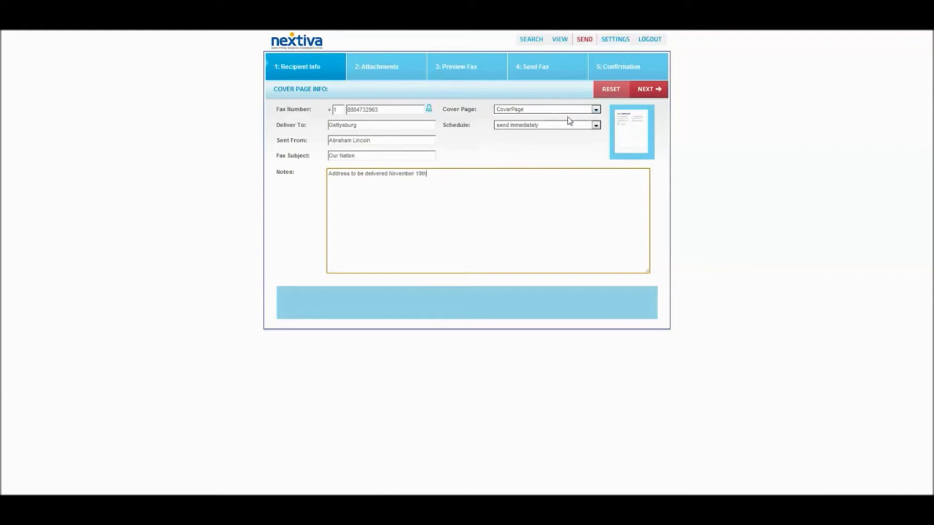
# Keep CoverPage and send-immediately scheduling, finish the notes, and advance to Attachments.
pyautogui.click(596, 110)
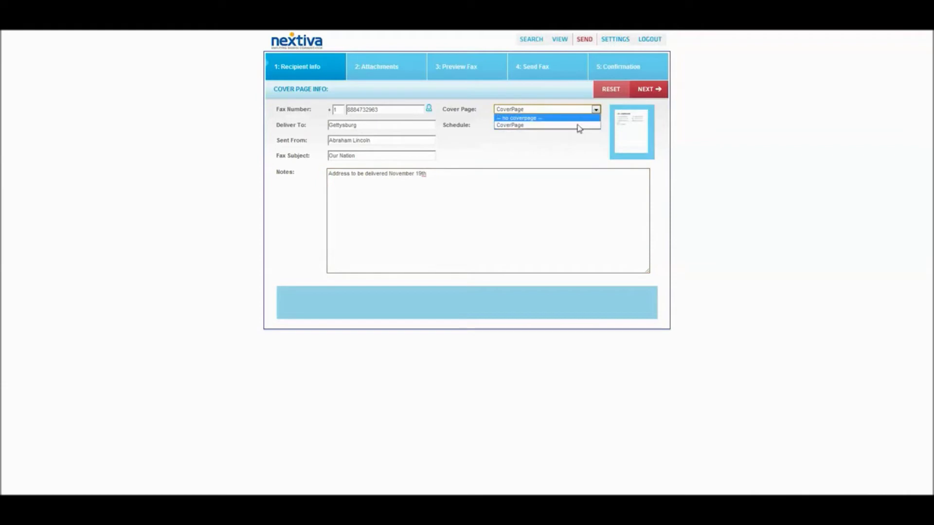
pyautogui.click(579, 126)
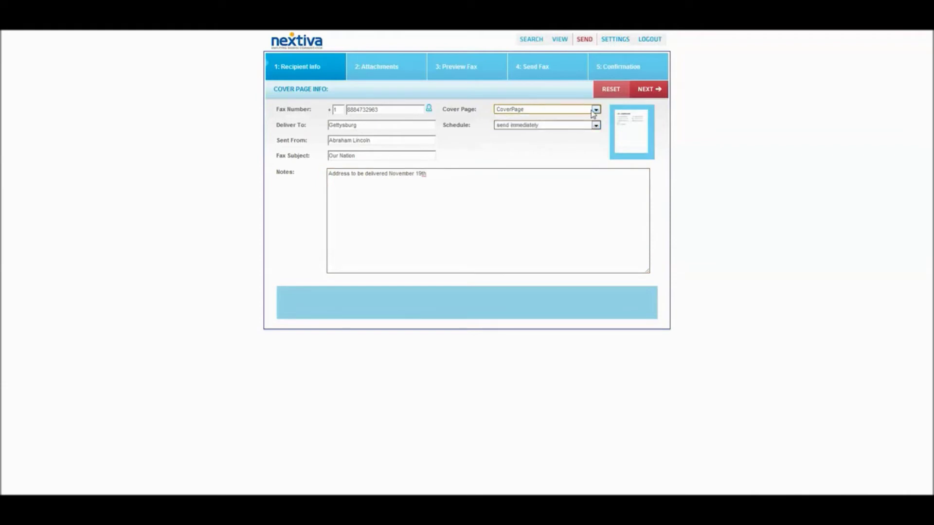
pyautogui.click(594, 125)
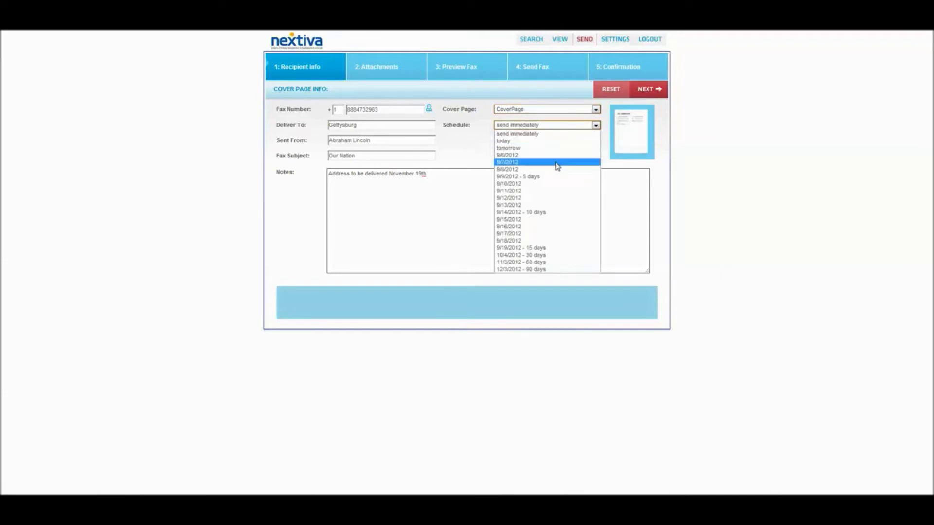
pyautogui.click(396, 235)
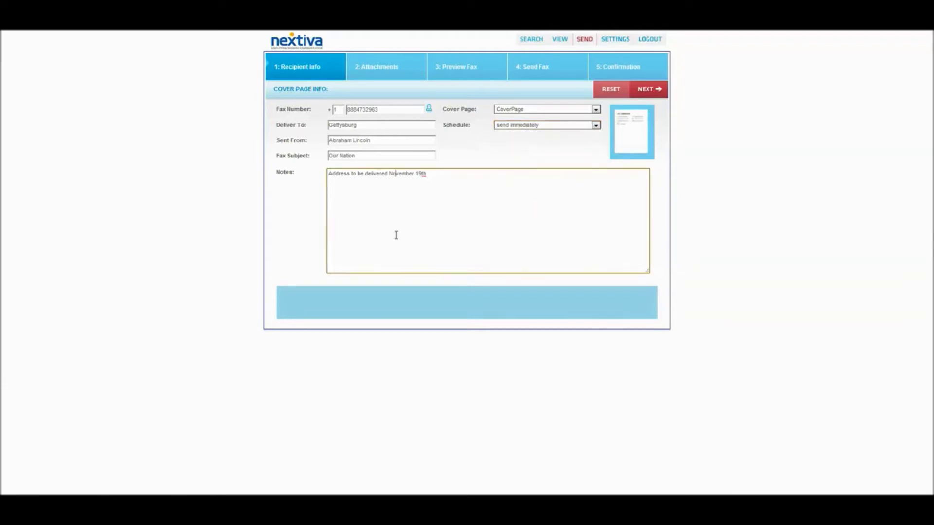
pyautogui.click(180, 166)
pyautogui.click(656, 95)
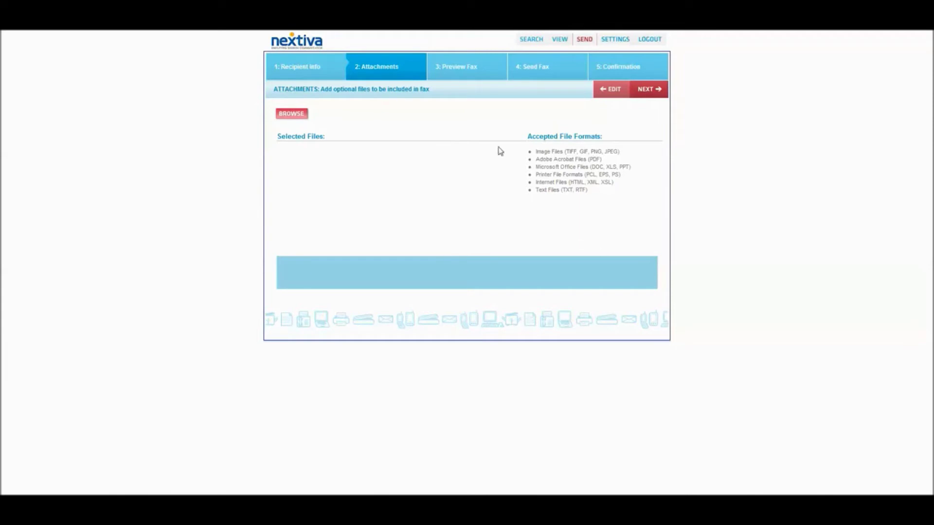
# Attach Gettysburg_Address.pdf and continue to the Send Fax step.
pyautogui.click(292, 114)
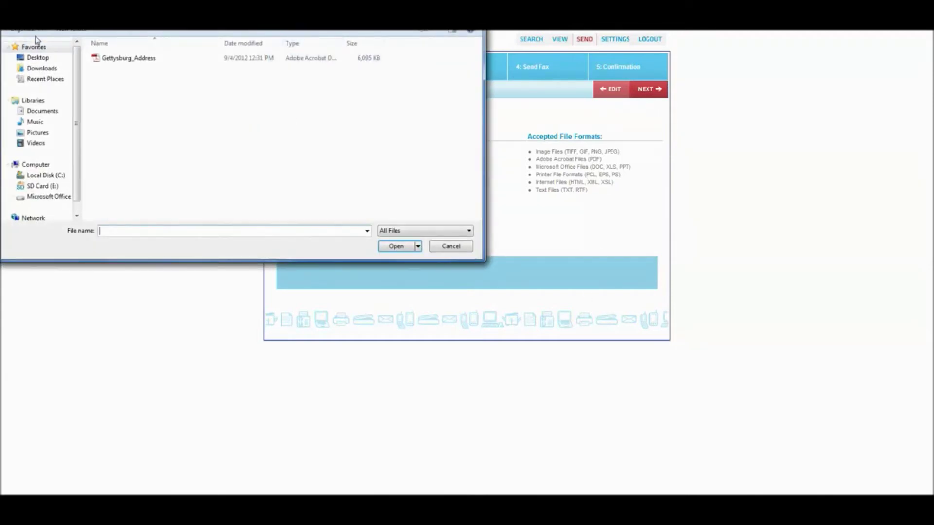
pyautogui.doubleClick(141, 58)
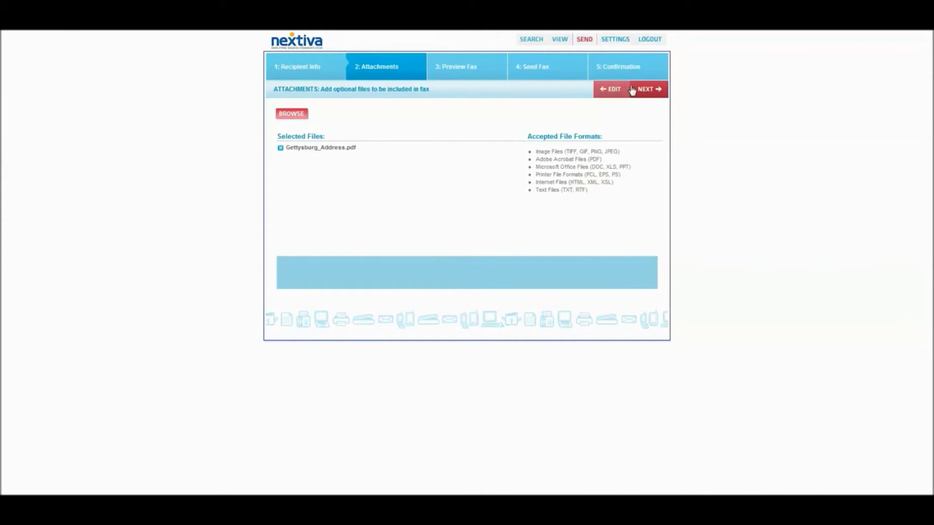
pyautogui.click(646, 89)
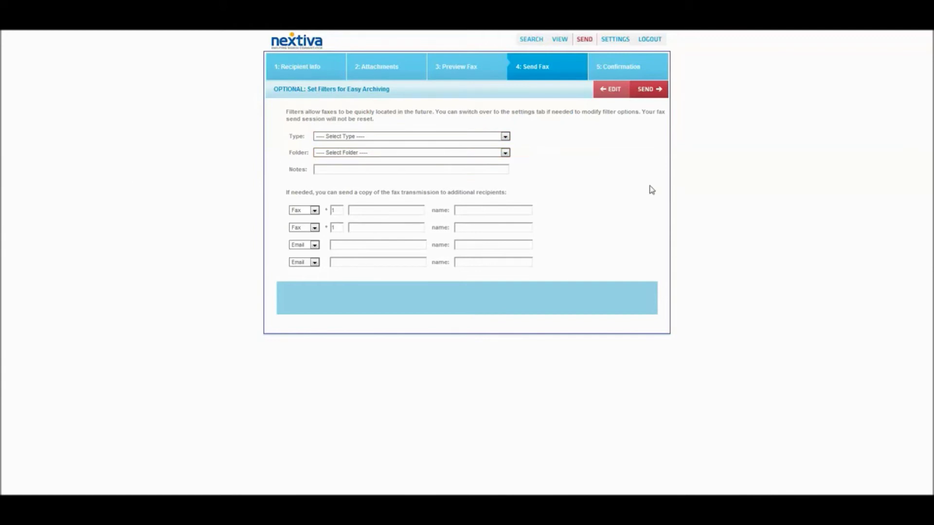
# Leave the optional extra fax numbers, copy recipients and e-mail fields empty, then send.
pyautogui.click(388, 210)
pyautogui.click(487, 210)
pyautogui.click(388, 212)
pyautogui.click(402, 231)
pyautogui.click(554, 208)
pyautogui.click(513, 210)
pyautogui.click(512, 237)
pyautogui.click(512, 227)
pyautogui.click(375, 245)
pyautogui.click(500, 254)
pyautogui.click(498, 246)
pyautogui.click(407, 228)
pyautogui.click(492, 211)
pyautogui.click(409, 210)
pyautogui.click(640, 93)
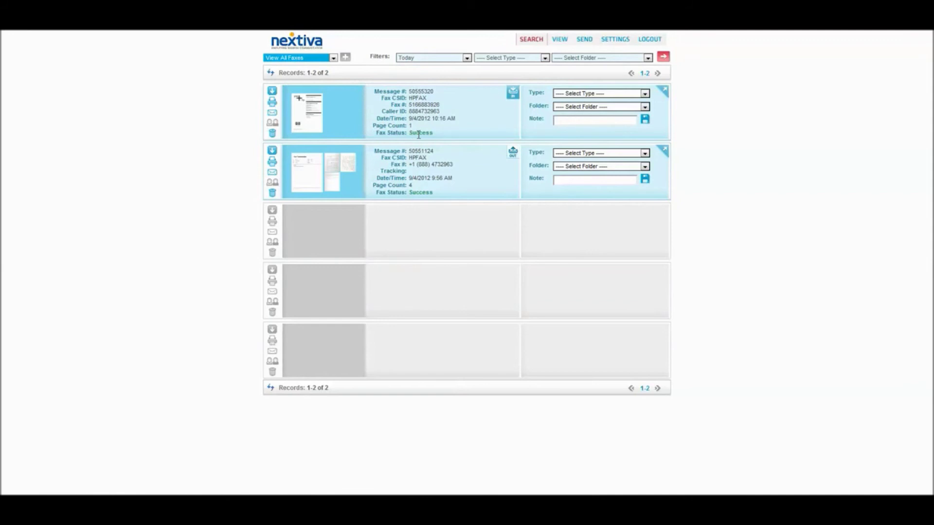
# Open the first fax in today's search results in the viewer.
pyautogui.click(307, 124)
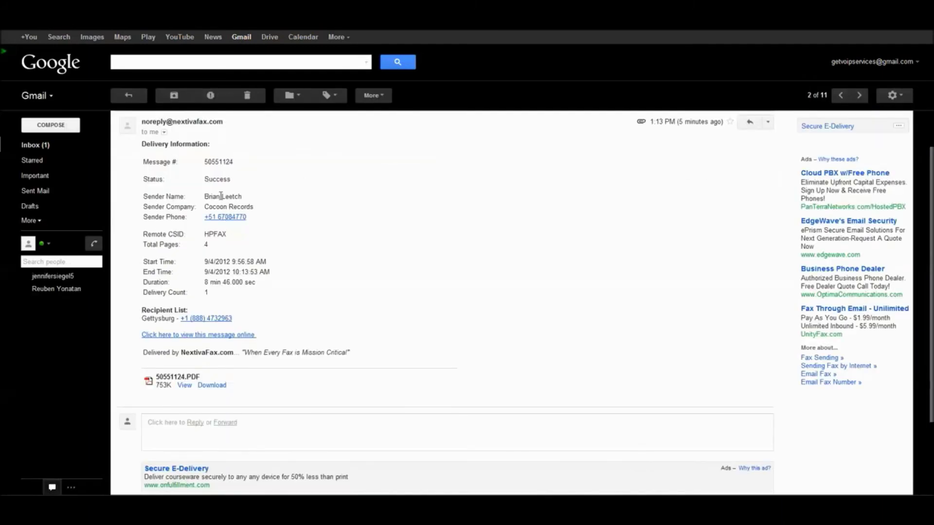
# View the 50551124.PDF attachment and scroll through the cover page and Gettysburg Address pages.
pyautogui.scroll(-2, 224, 282)
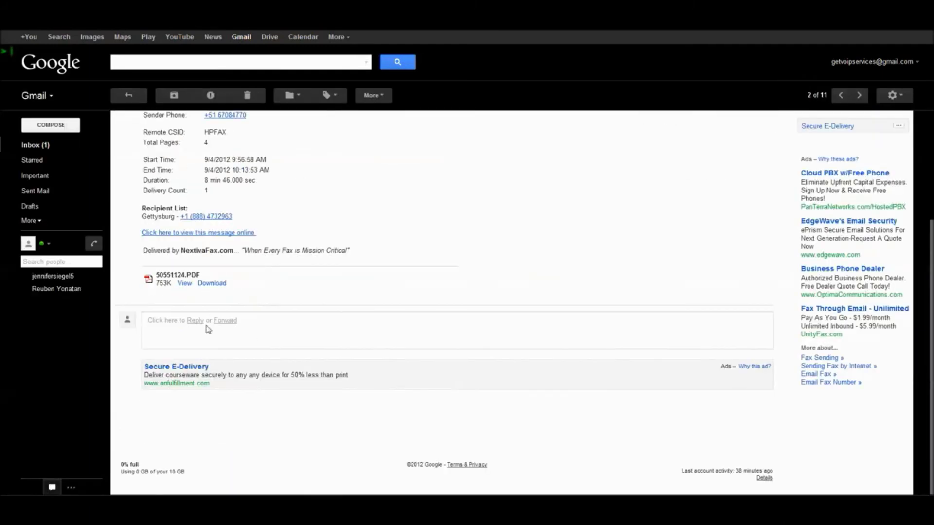
pyautogui.click(184, 284)
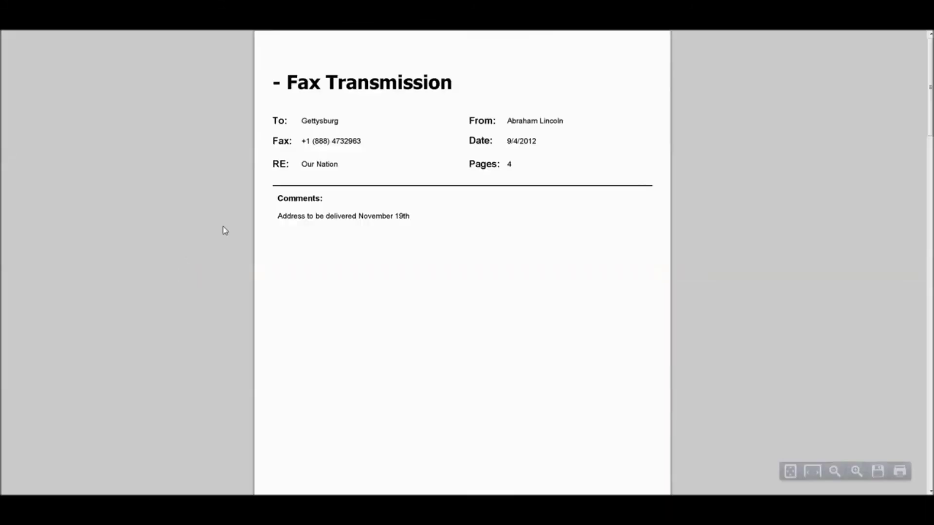
pyautogui.scroll(-3, 395, 144)
pyautogui.scroll(-15, 395, 144)
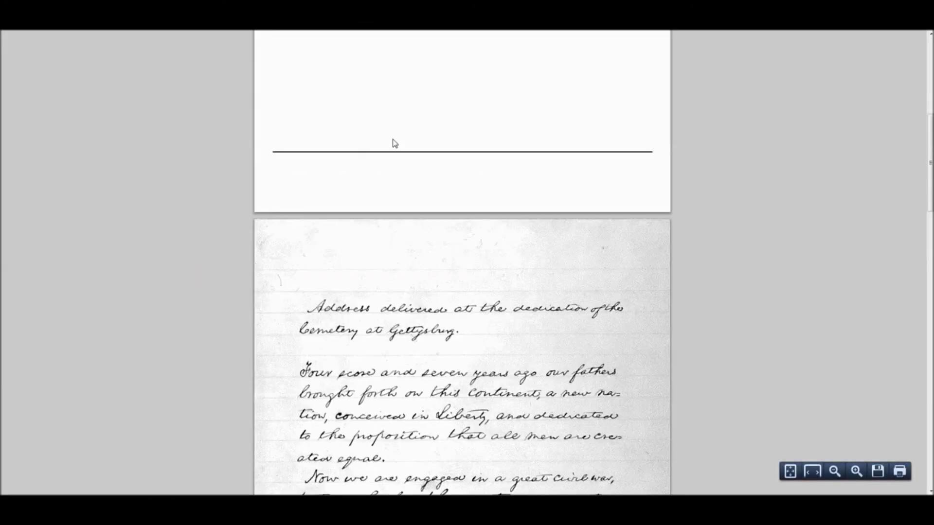
pyautogui.scroll(-12, 412, 146)
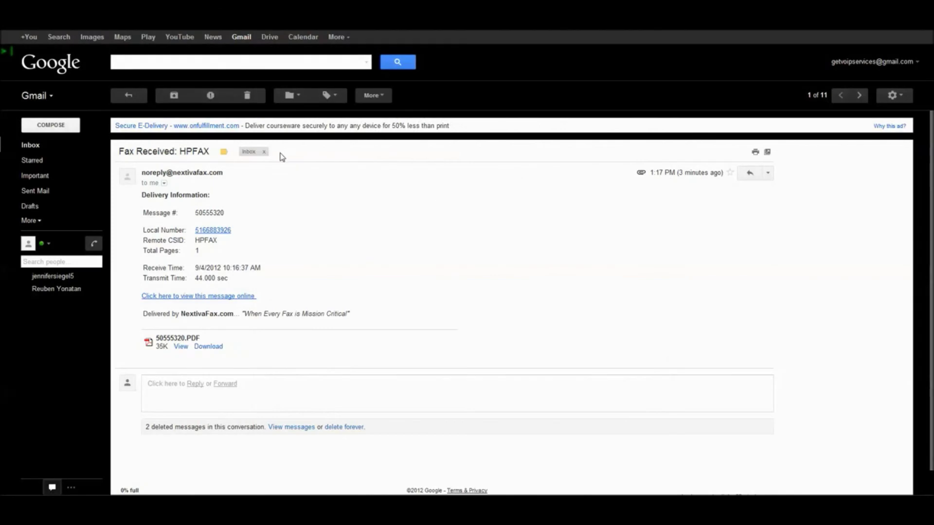
# Scroll down the received-fax notification to its 50555320.PDF attachment.
pyautogui.scroll(-1, 280, 166)
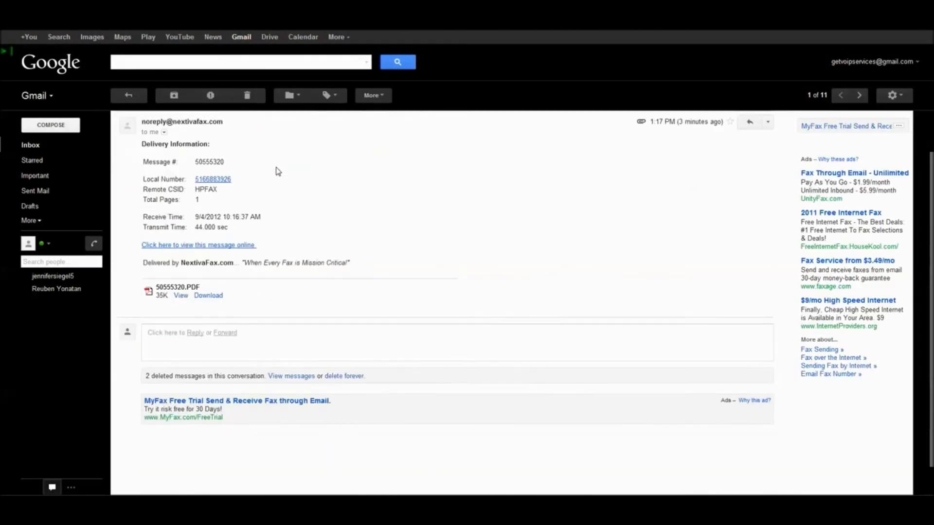